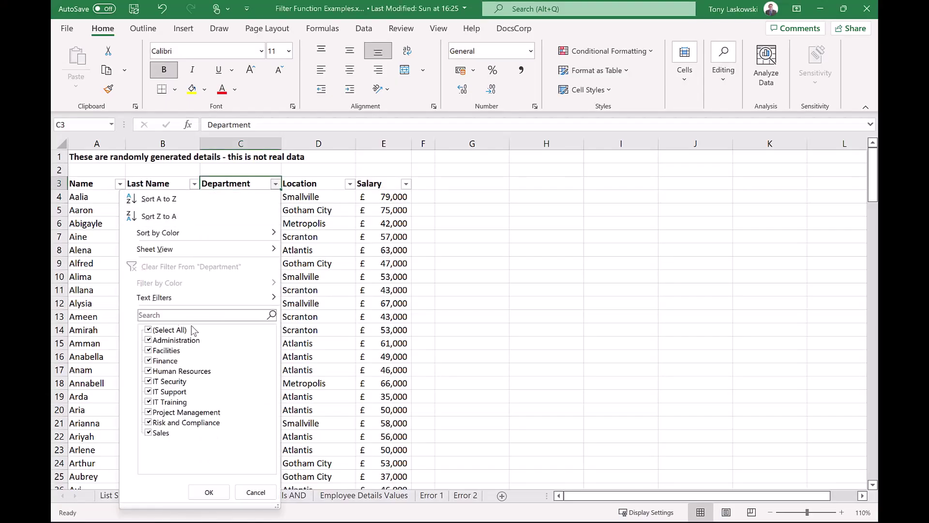
- Filter the Department column to show only the Sales rows, then select row 75's department cell
left_click(148, 330)
left_click(149, 433)
left_click(209, 492)
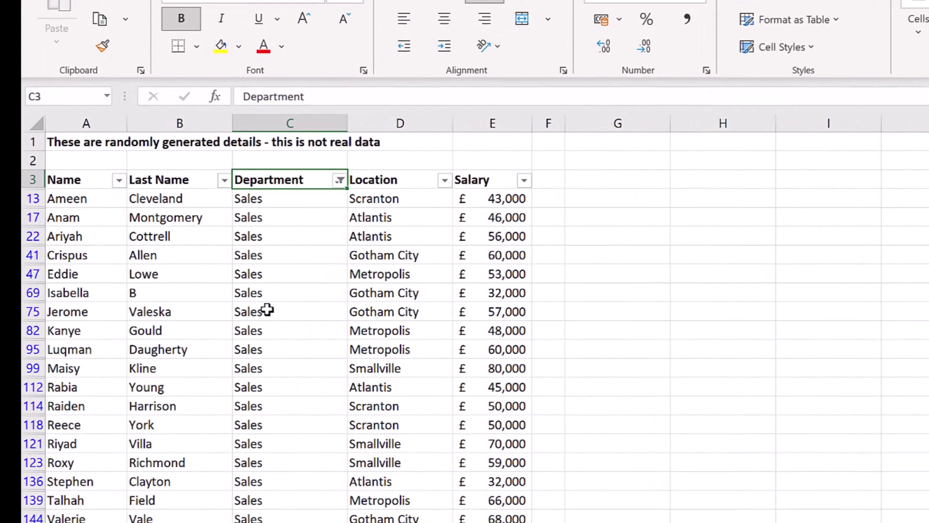
left_click(225, 276)
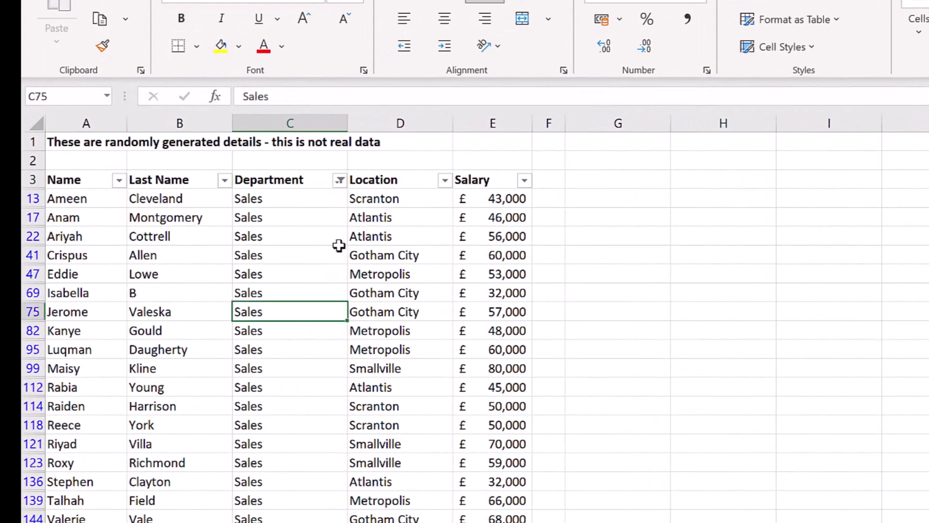
- Change row 75's department to Finance and Alfred's department to Facilities
type("Finance")
key("Return")
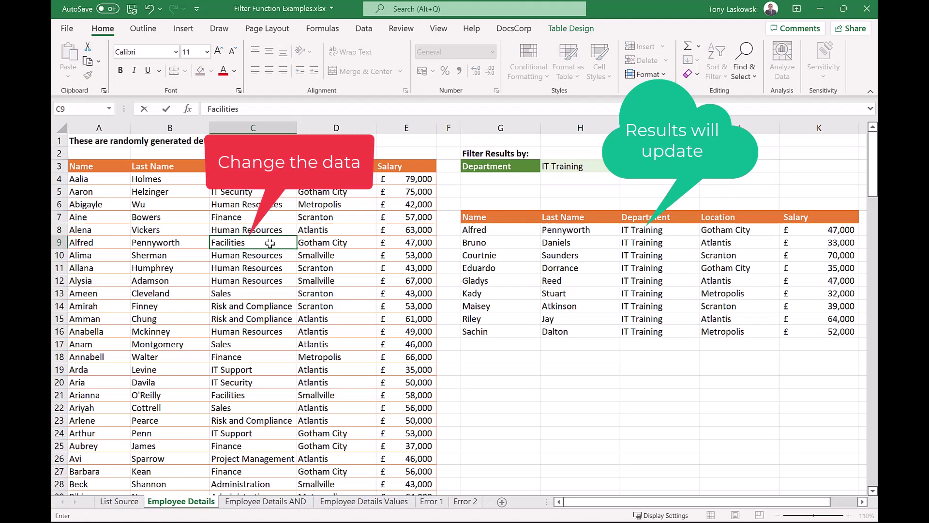
key("Return")
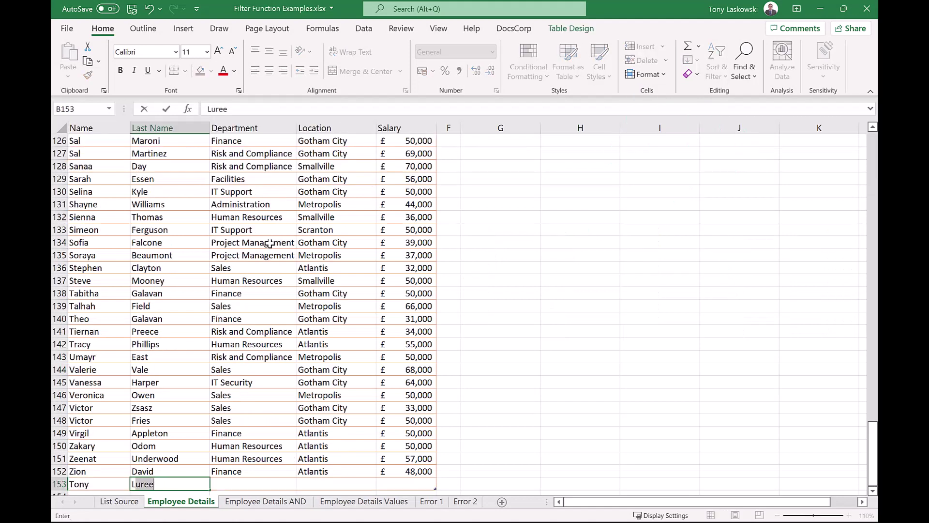
- Fill a new employee row with IT Training, Gotham City and salary 20000
key("Tab")
type("IT Training")
key("Tab")
type("Gotham City")
key("Tab")
type("20000")
key("Return")
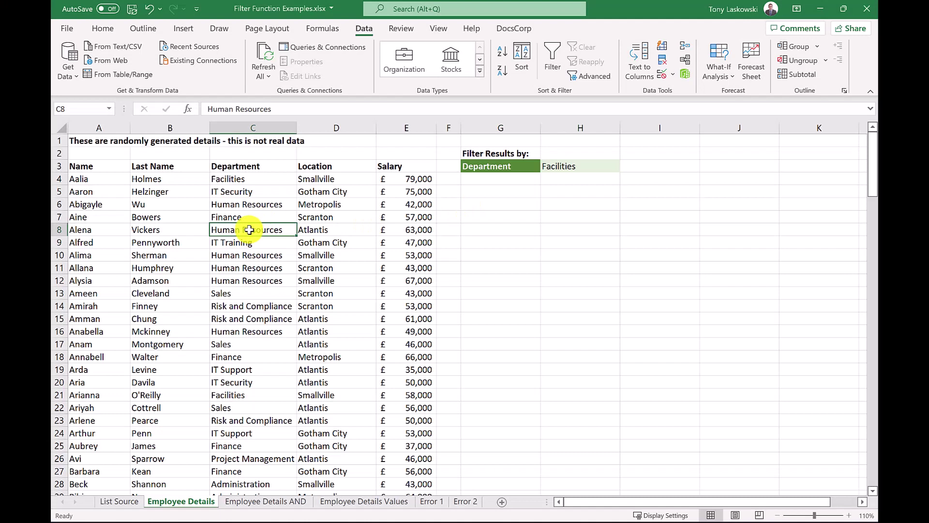
- Convert the employee data to a table with an orange style and no filter buttons
key("ctrl+t")
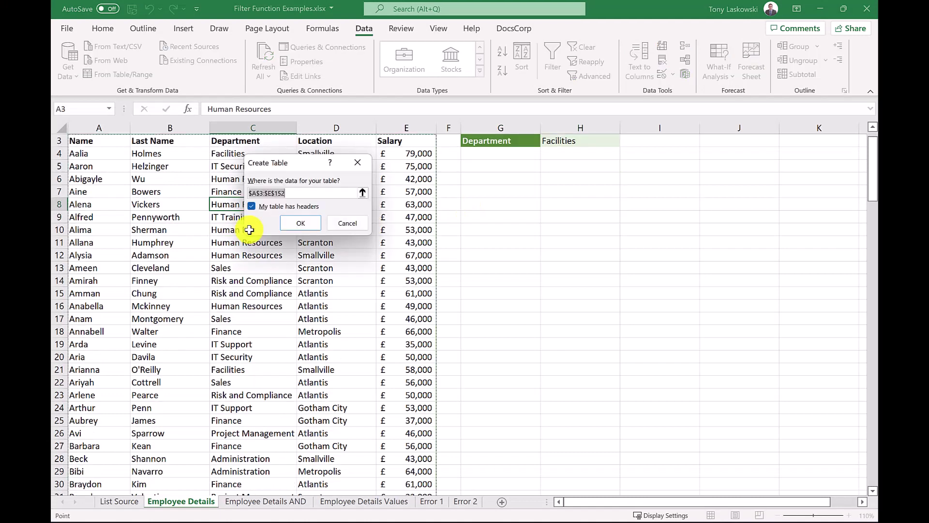
left_click(300, 223)
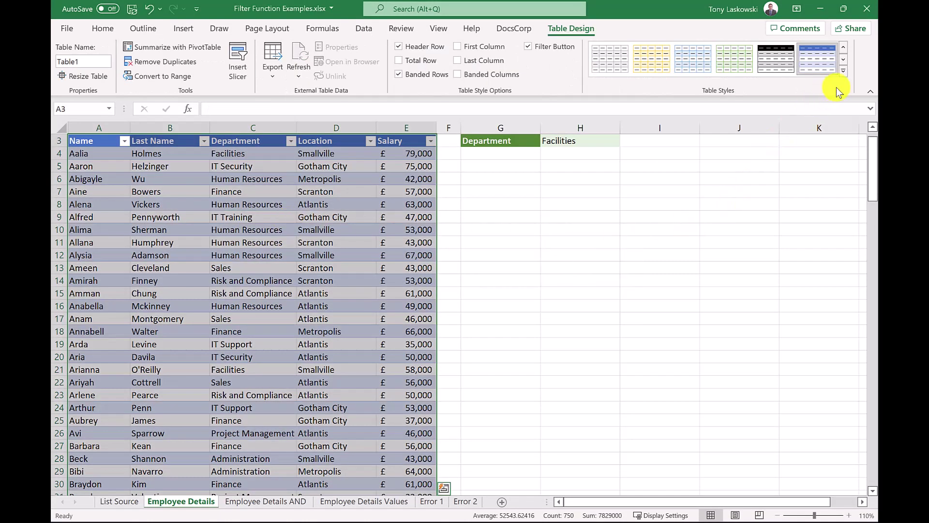
left_click(844, 71)
left_click(729, 112)
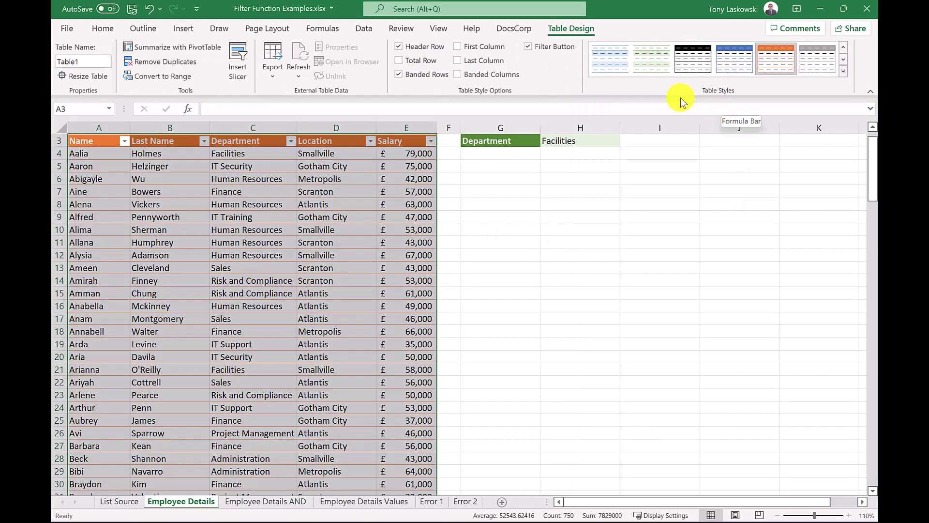
left_click(528, 46)
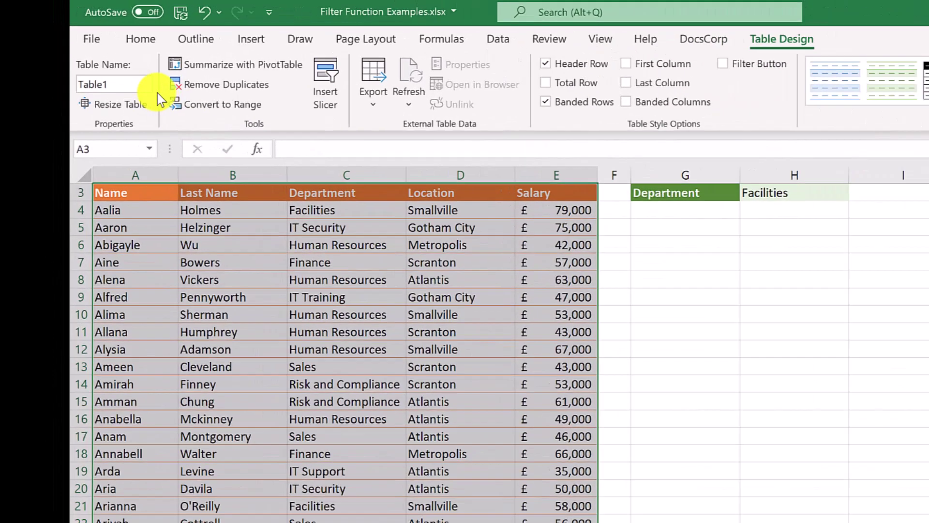
- Name the table EmployeeDetails
left_click(148, 85)
type("EmployeeDetails")
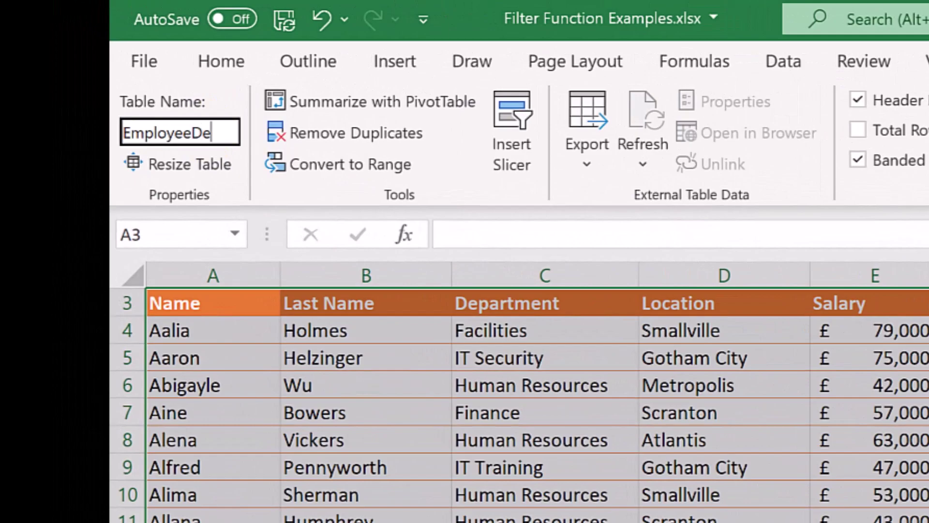
key("Return")
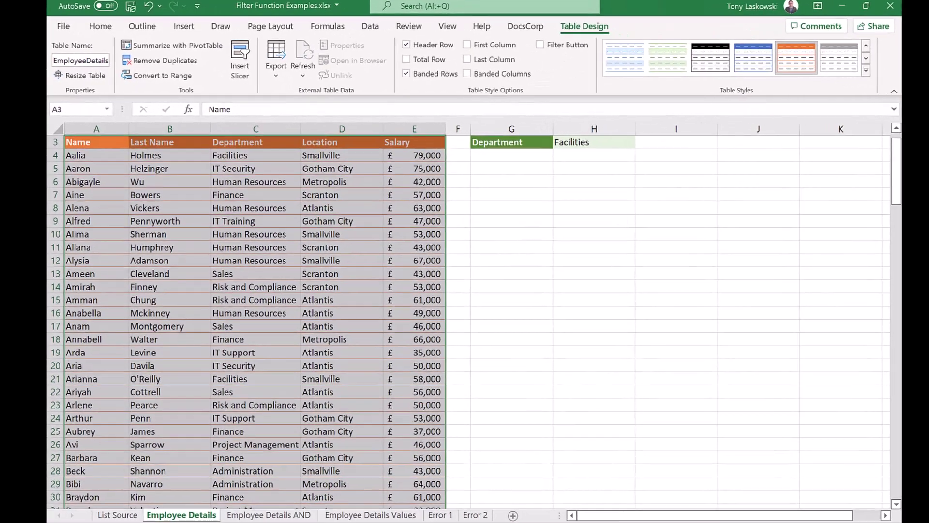
- Enter =FILTER(EmployeeDetails,EmployeeDetails[Department]=H3) in G8 to list the Facilities employees
left_click(511, 208)
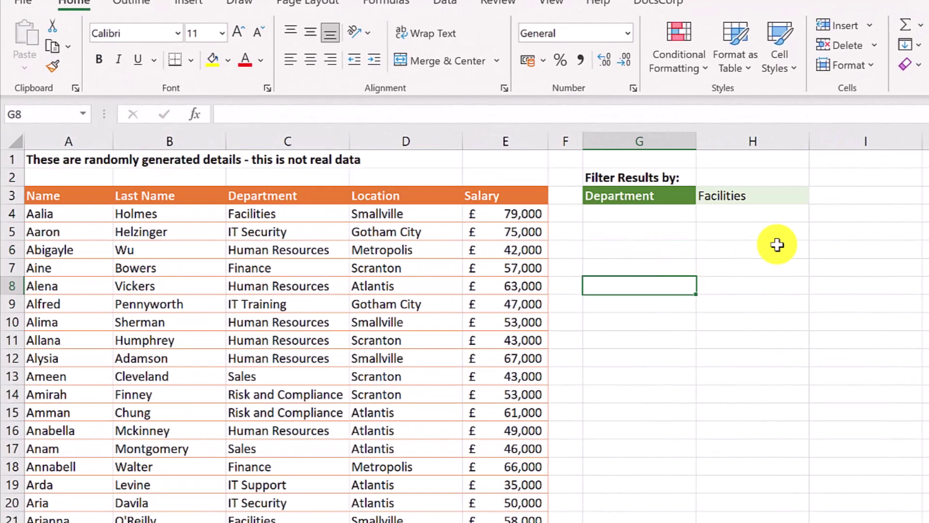
type("=filter")
key("Tab")
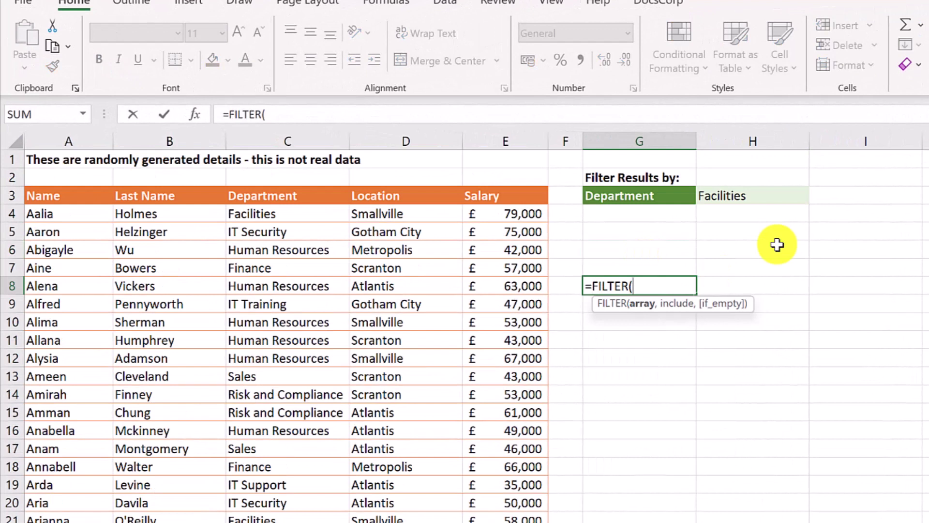
left_click(28, 187)
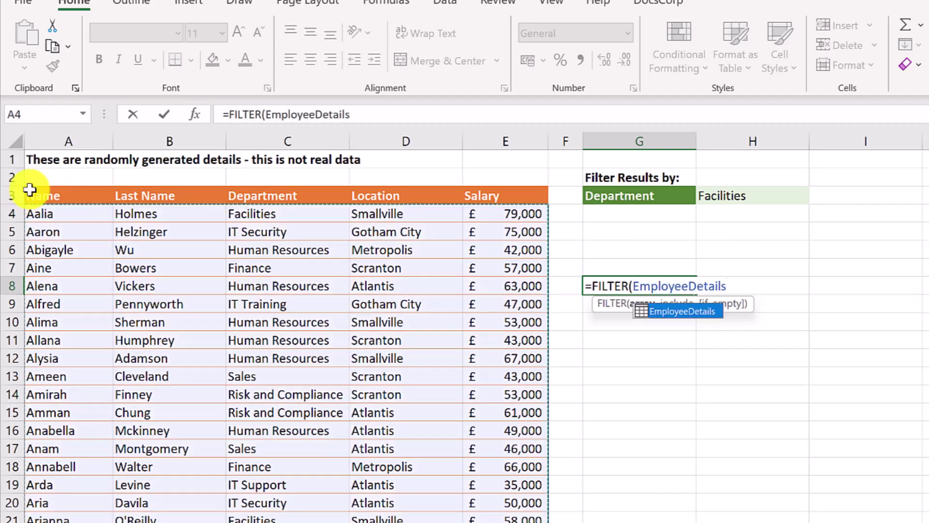
type(",")
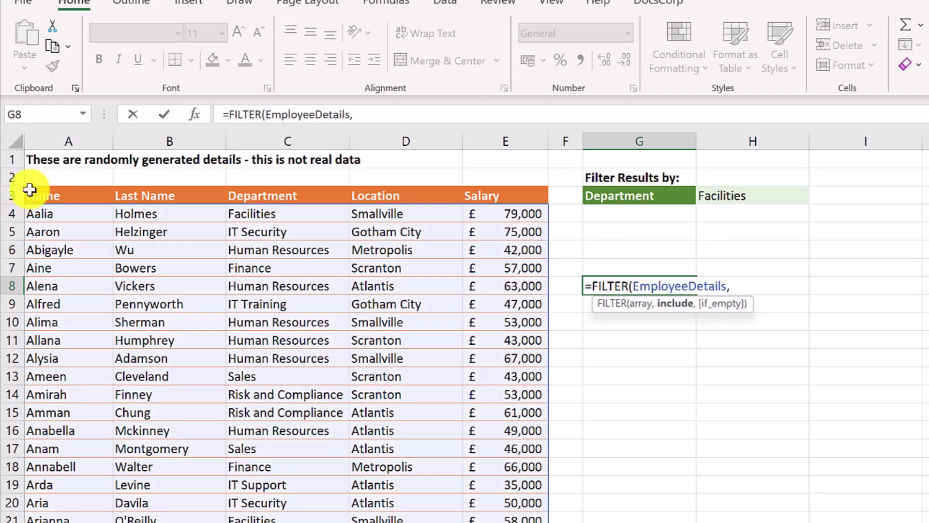
left_click(270, 183)
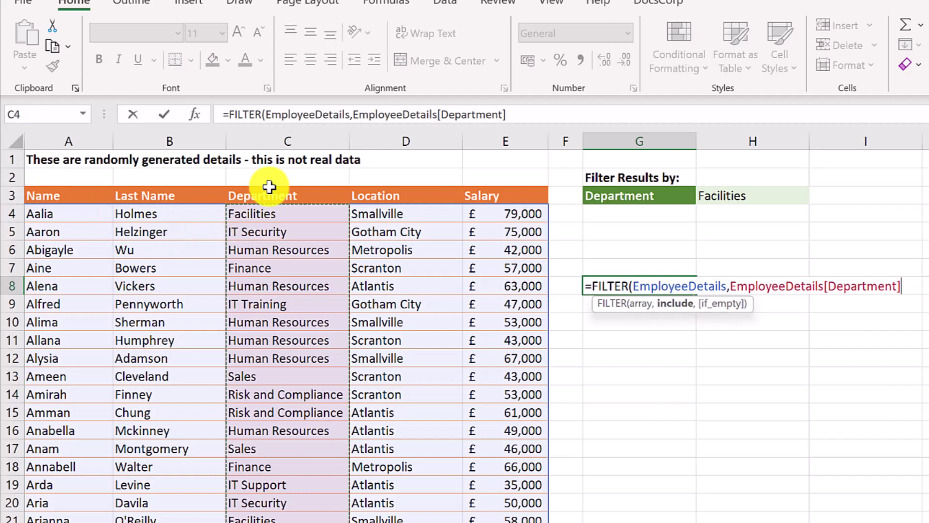
type("=")
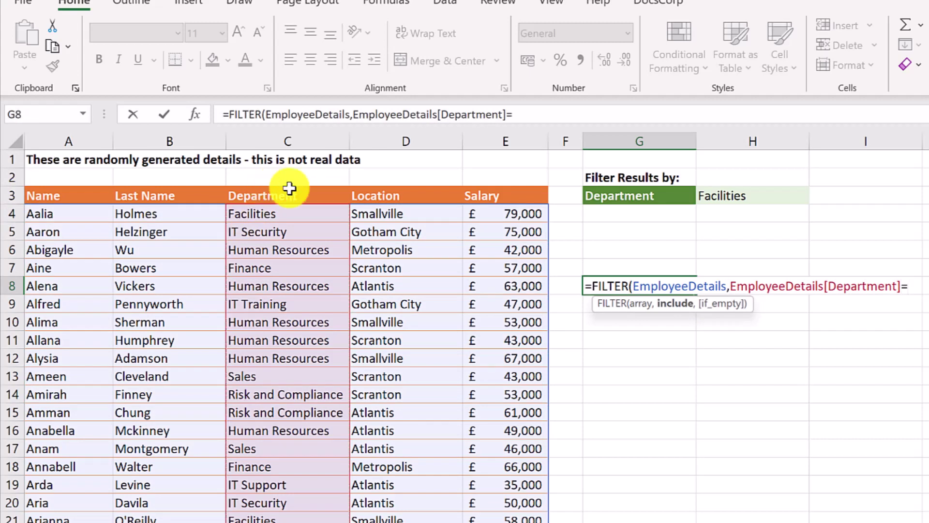
left_click(752, 194)
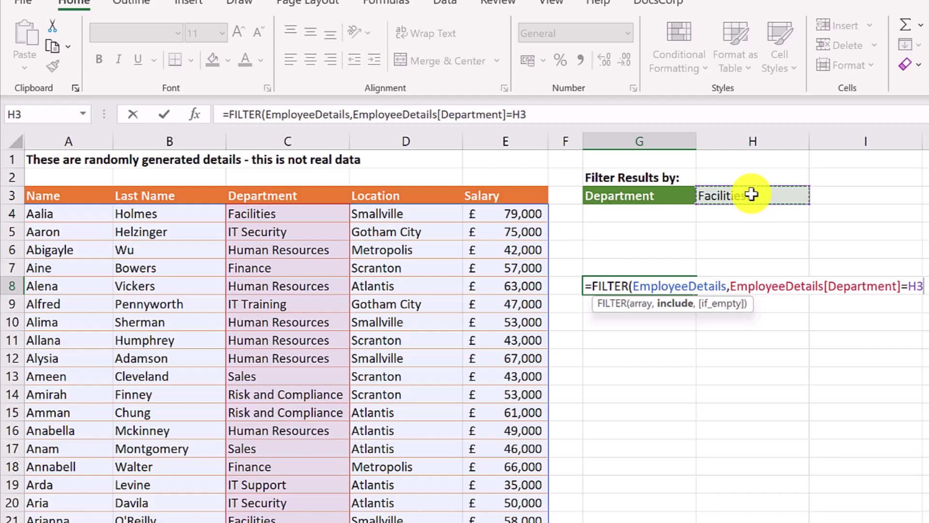
type(")")
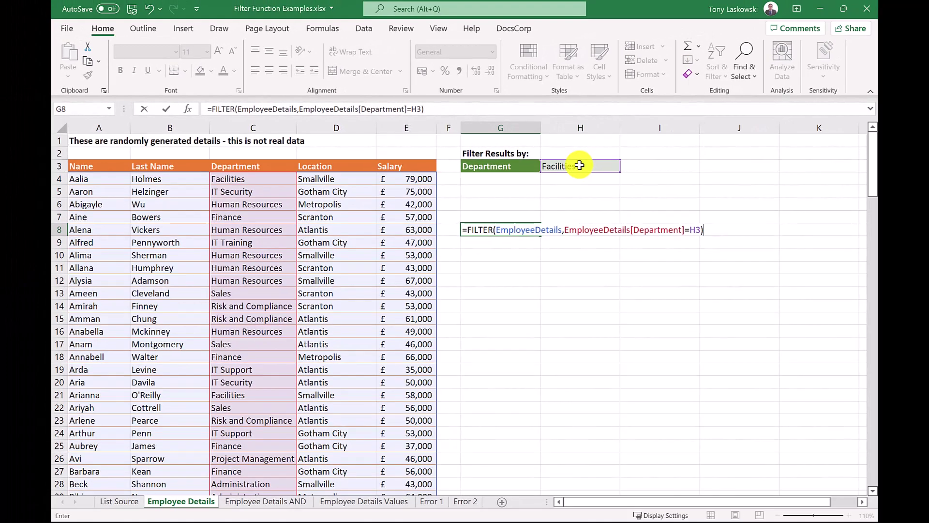
key("Return")
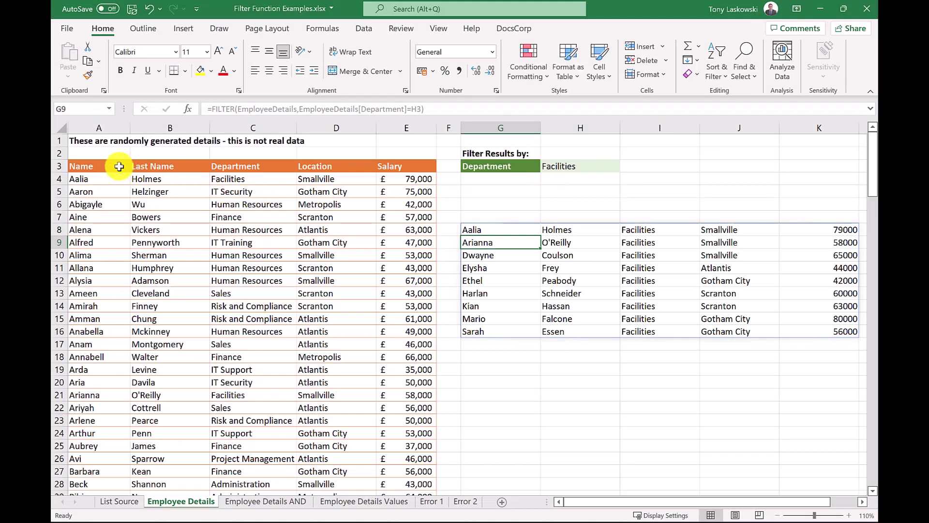
- Copy the five table column headers above the filter results
left_click(118, 166)
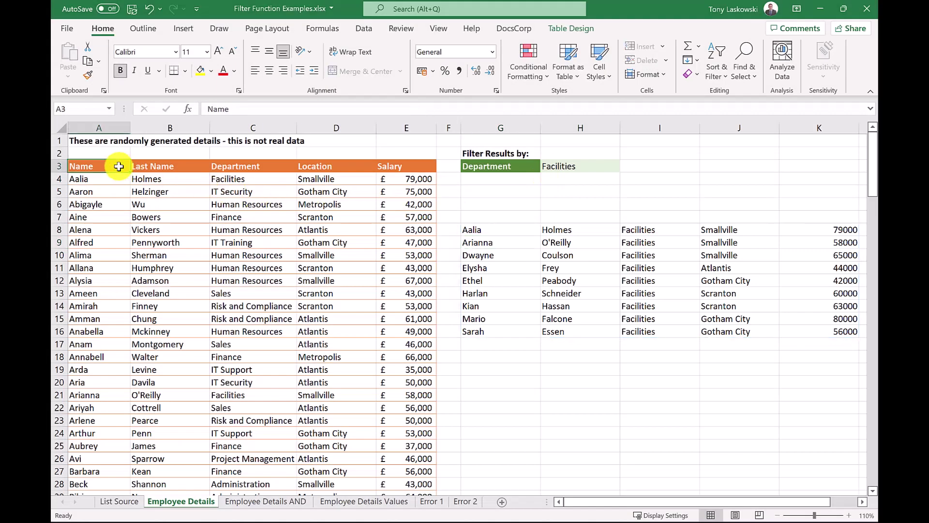
key("ctrl+shift+Right")
key("ctrl+c")
left_click(473, 216)
key("ctrl+v")
left_click(796, 128)
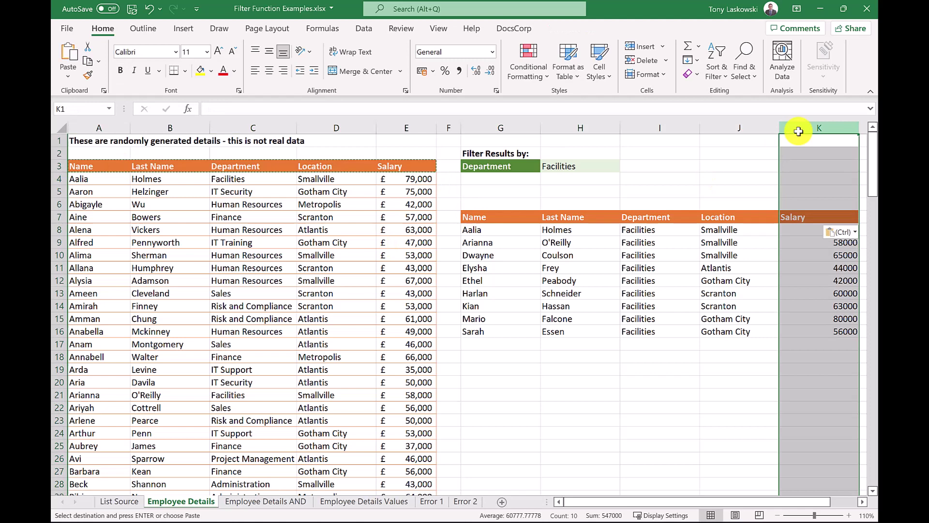
- Set the department criterion H3 to IT Training and change C9's department to Facilities
left_click(422, 71)
left_click(572, 167)
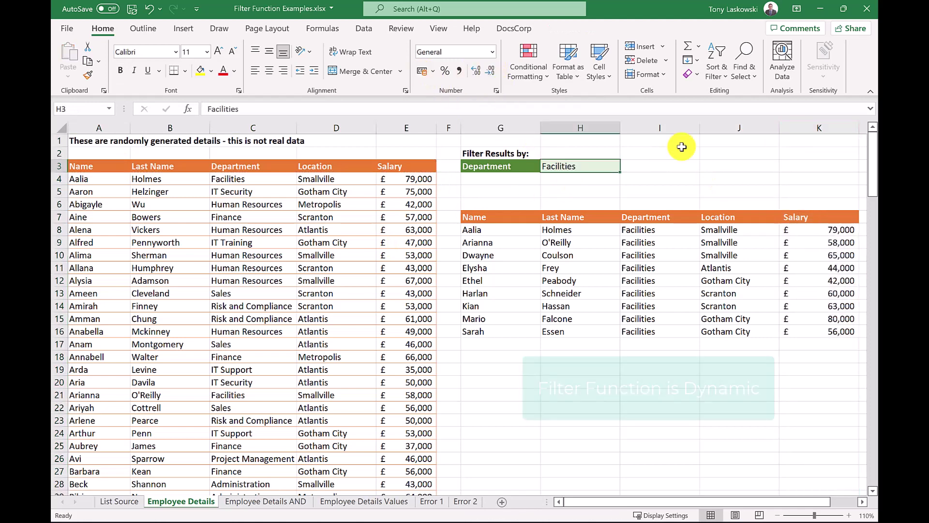
type("IT Training")
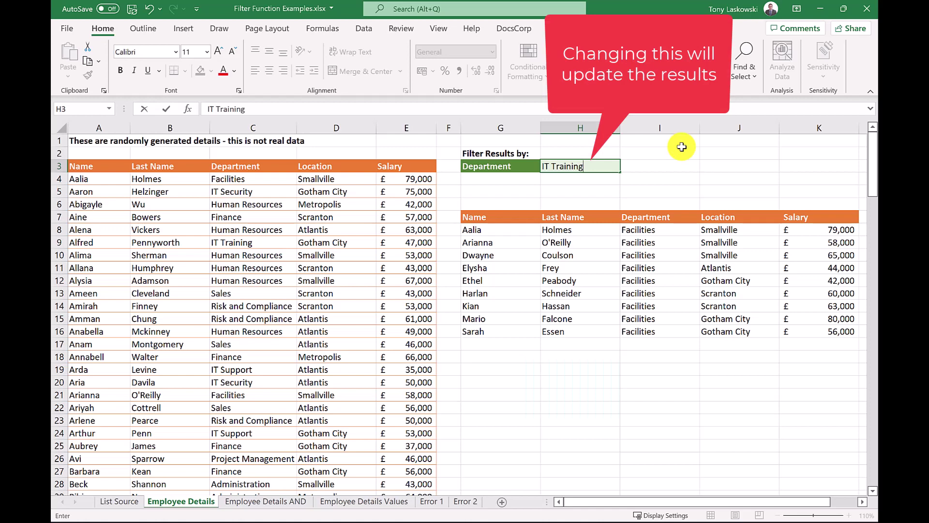
key("Return")
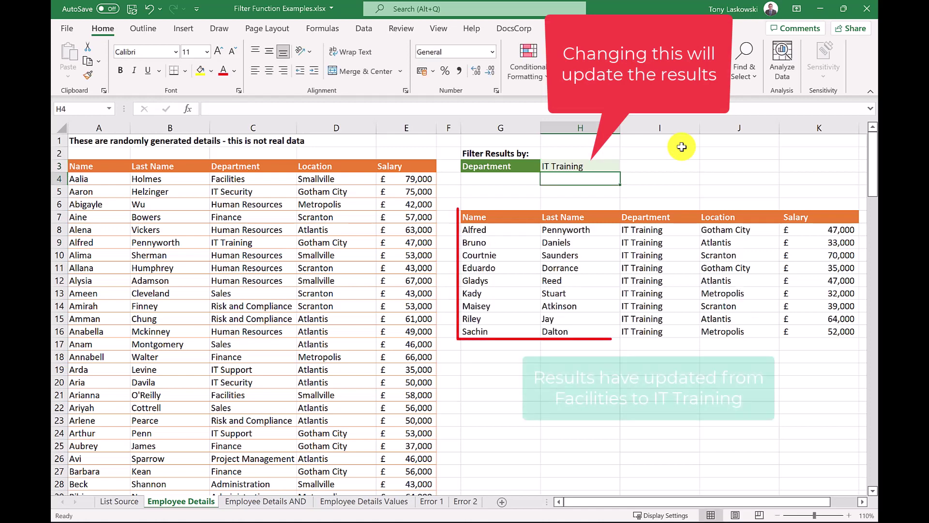
left_click(270, 242)
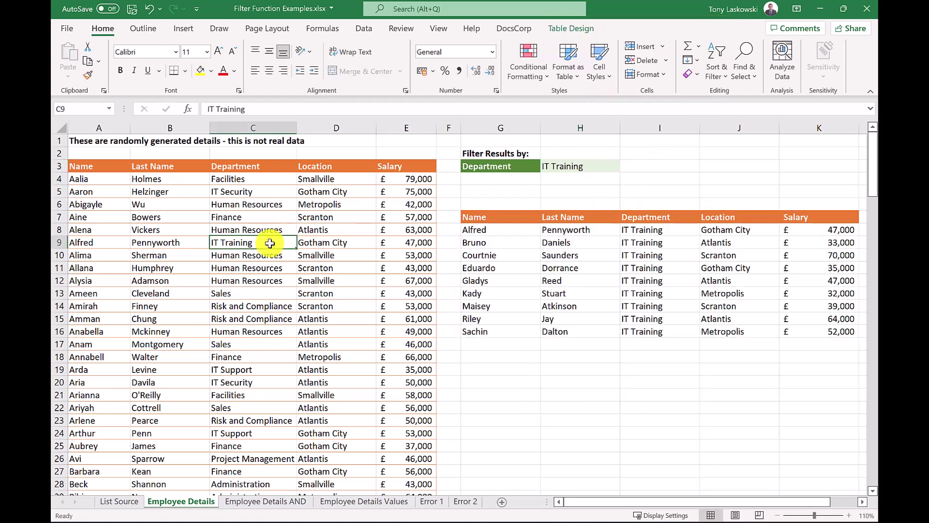
type("Facilities")
key("Return")
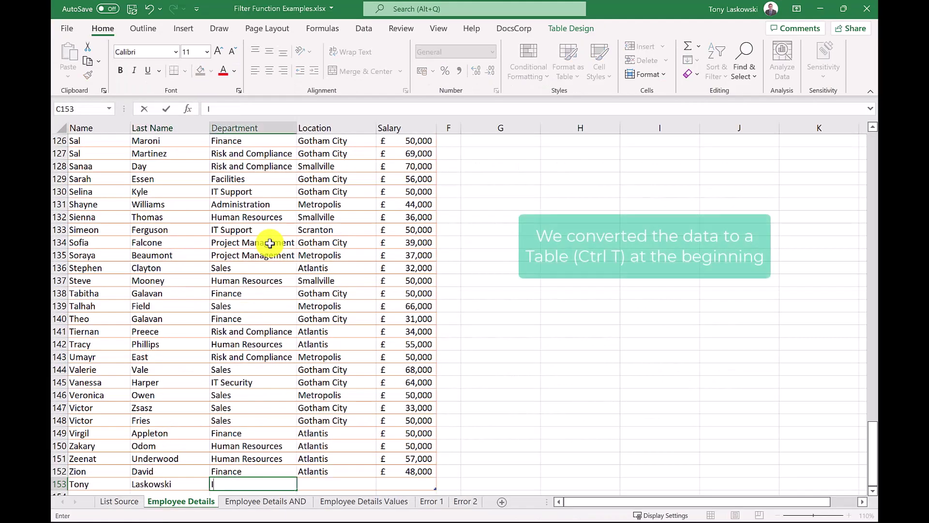
- Enter IT Training, Gotham City and 20000 salary in row 153
type("IT Train")
key("Tab")
type("Gotham City")
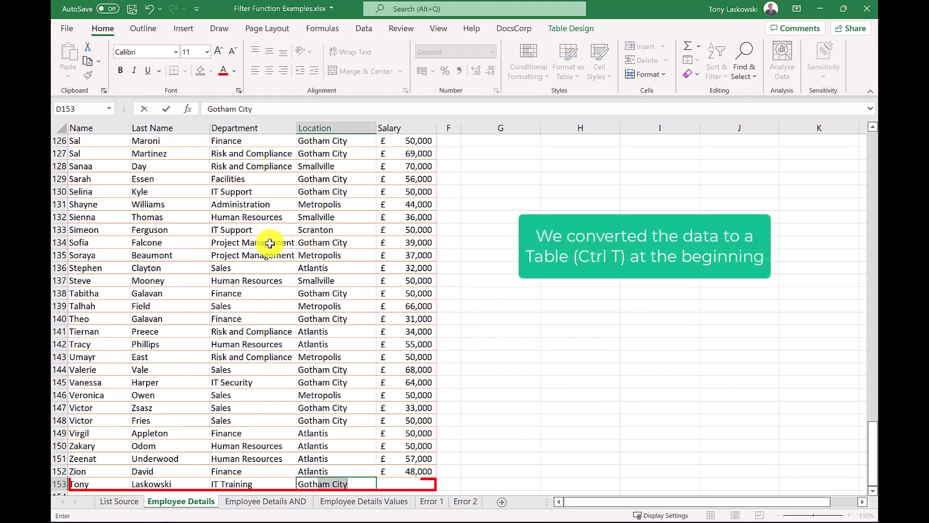
key("Tab")
type("20000")
key("Return")
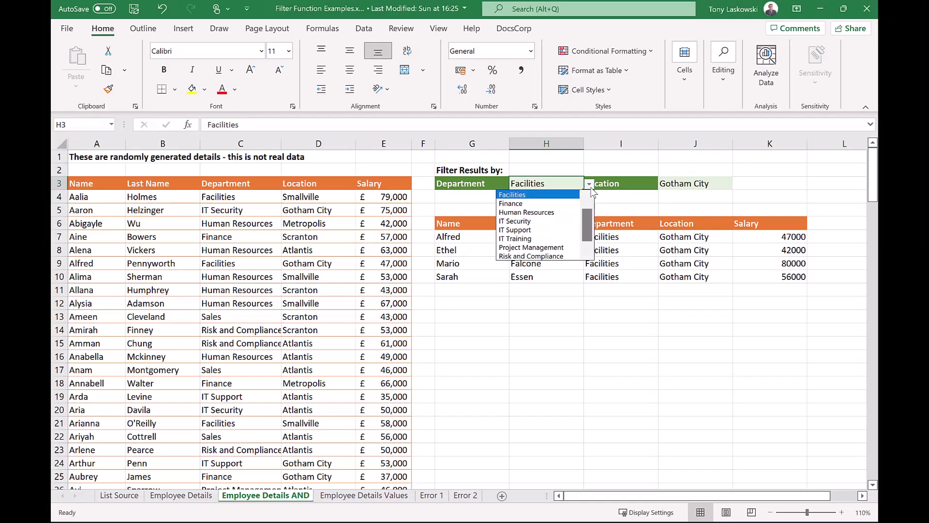
- Choose Finance as the department criterion, then go to the List Source sheet
left_click(569, 204)
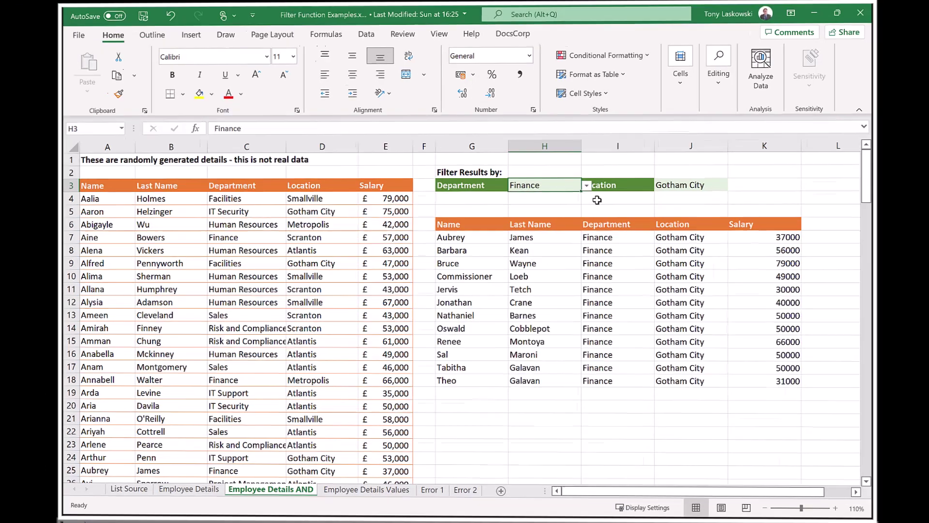
left_click(129, 496)
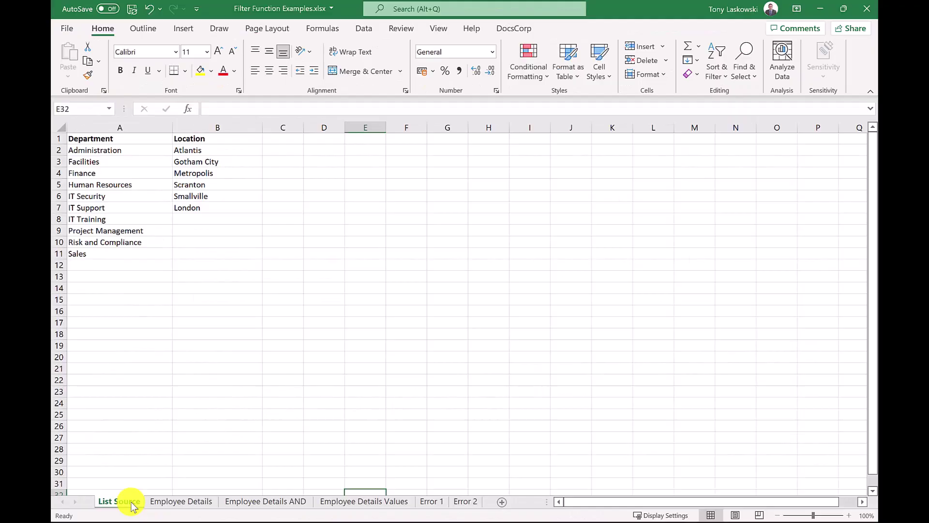
- Add list data validation to J3 sourced from 'List Source'!B2:B7 locations
left_click(721, 166)
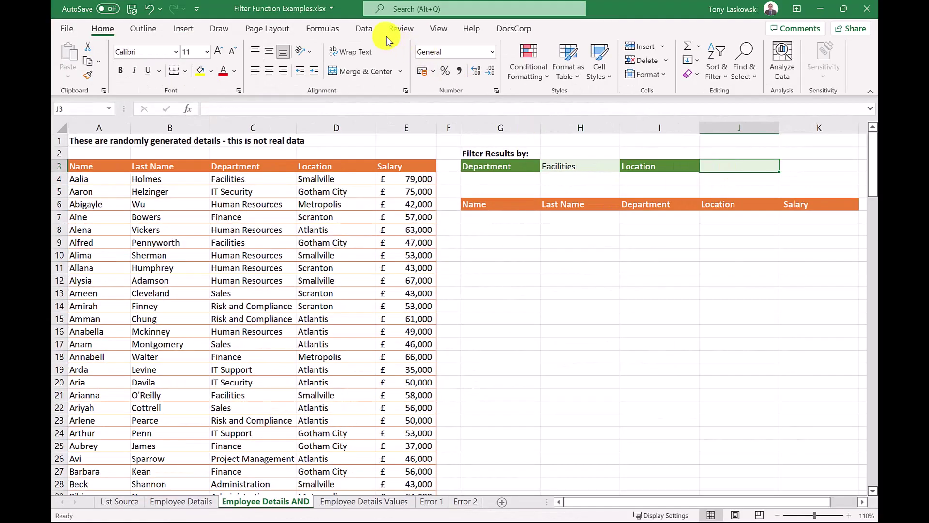
left_click(372, 31)
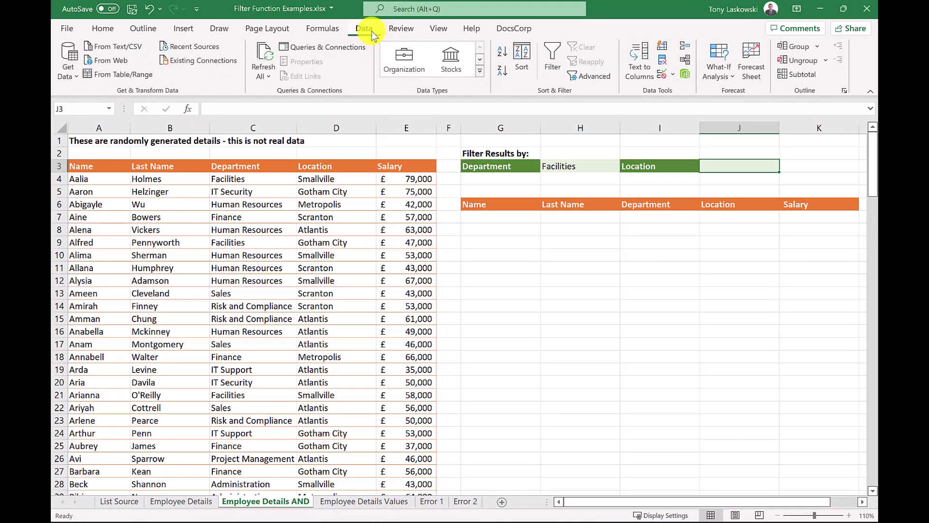
left_click(671, 77)
left_click(693, 91)
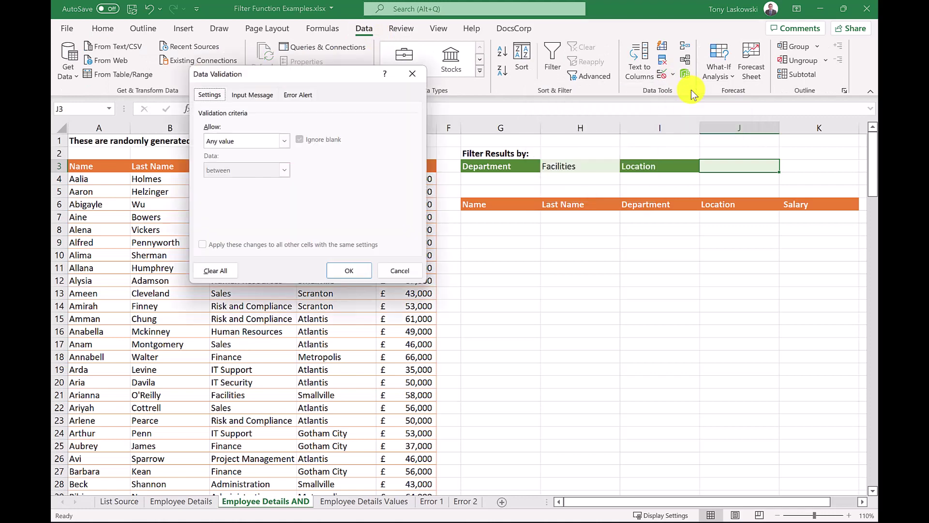
left_click(290, 142)
left_click(250, 181)
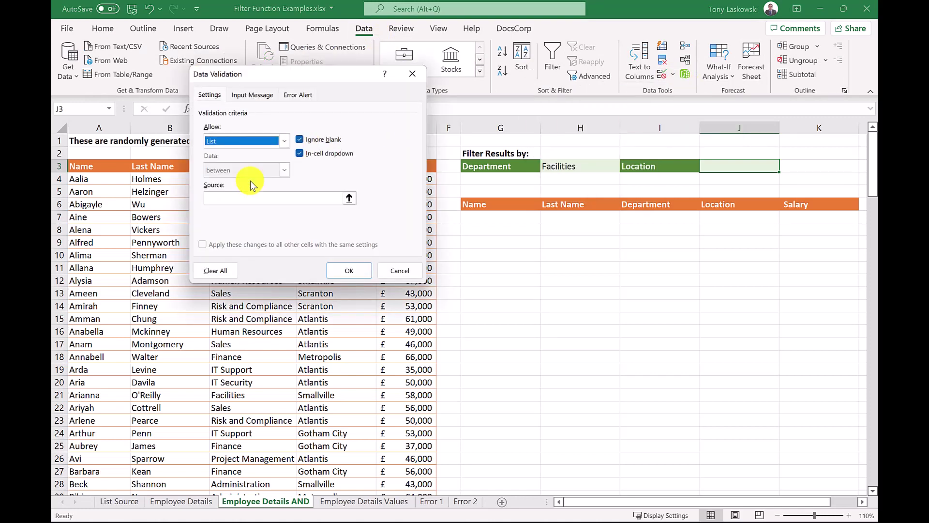
left_click(349, 198)
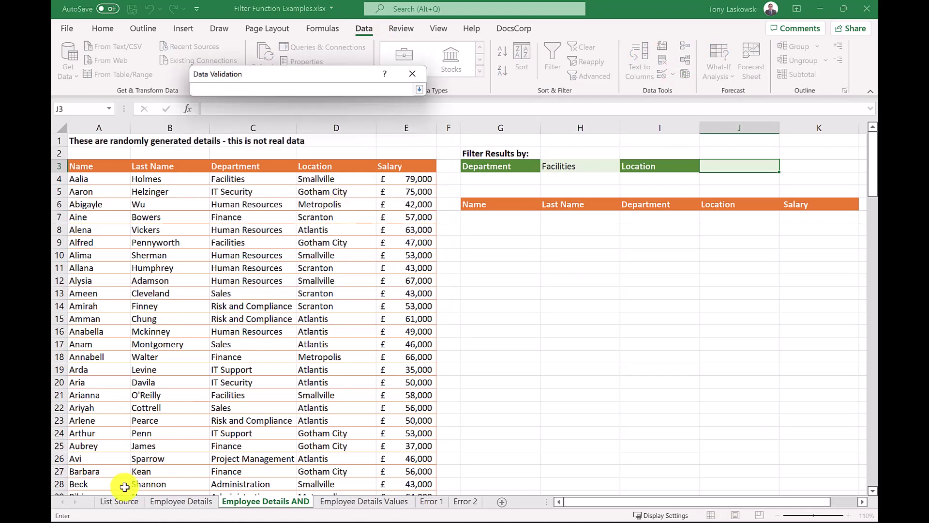
left_click(120, 501)
left_click_drag(218, 150, 225, 205)
left_click(419, 90)
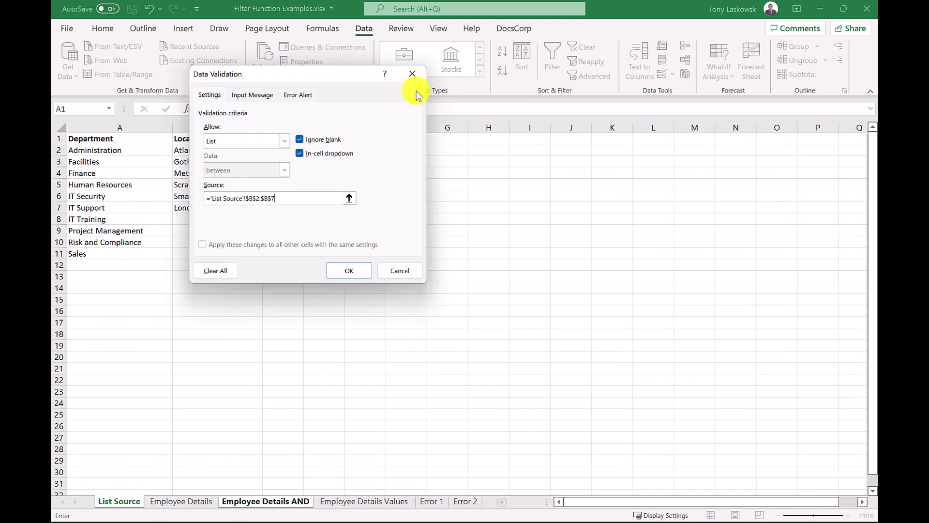
left_click(345, 270)
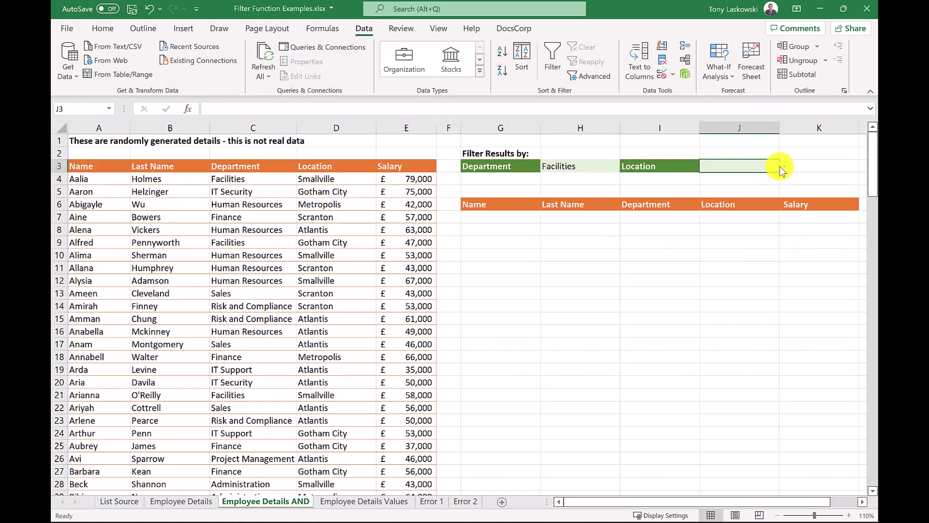
- Set the Location criterion J3 to Smallville
left_click(784, 167)
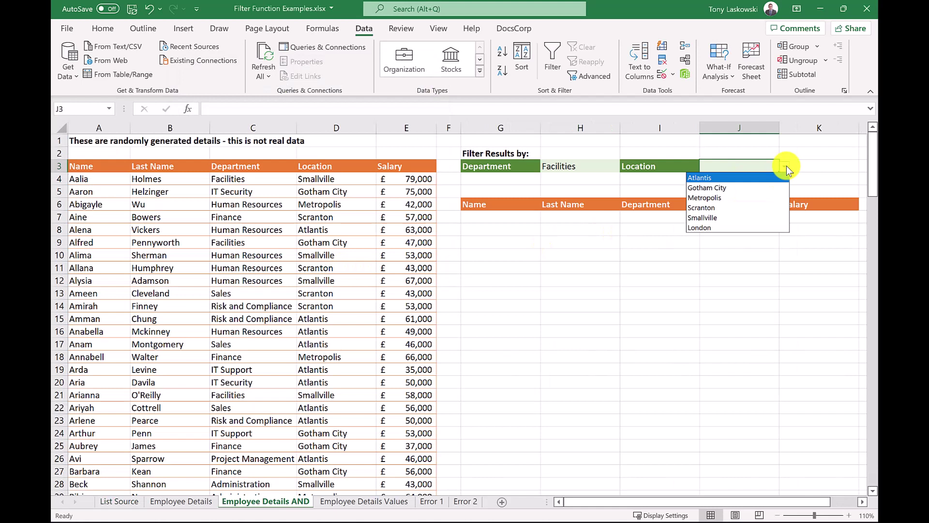
left_click(753, 218)
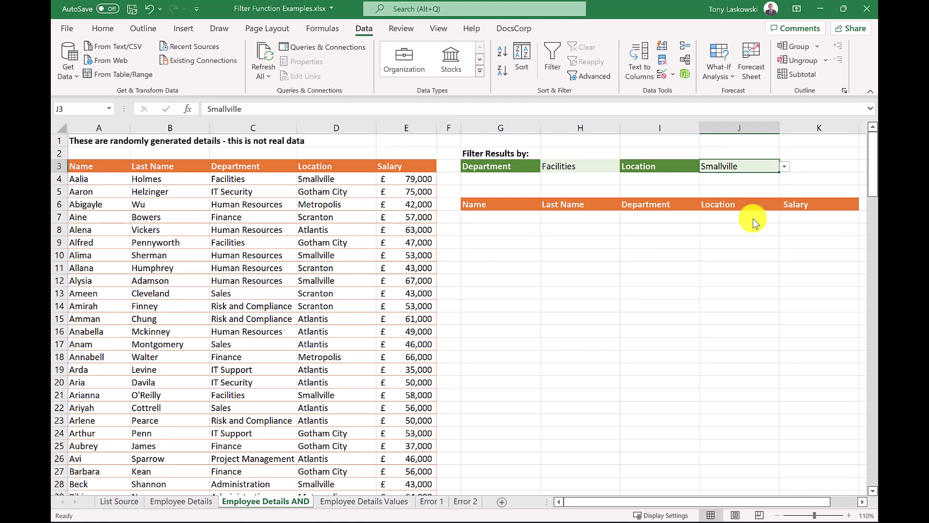
left_click(508, 219)
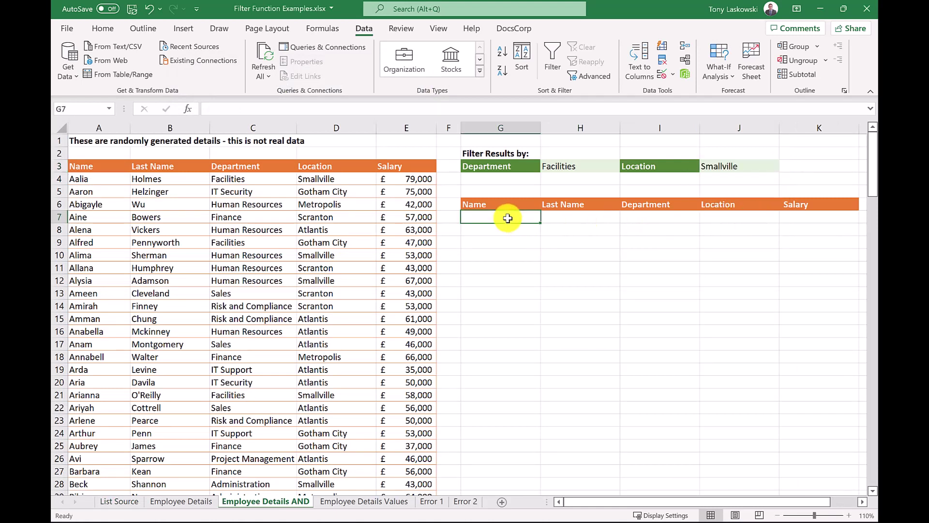
- Enter a FILTER in G7 on the employee table matching Department=H3 and Location=J3
type("=filter")
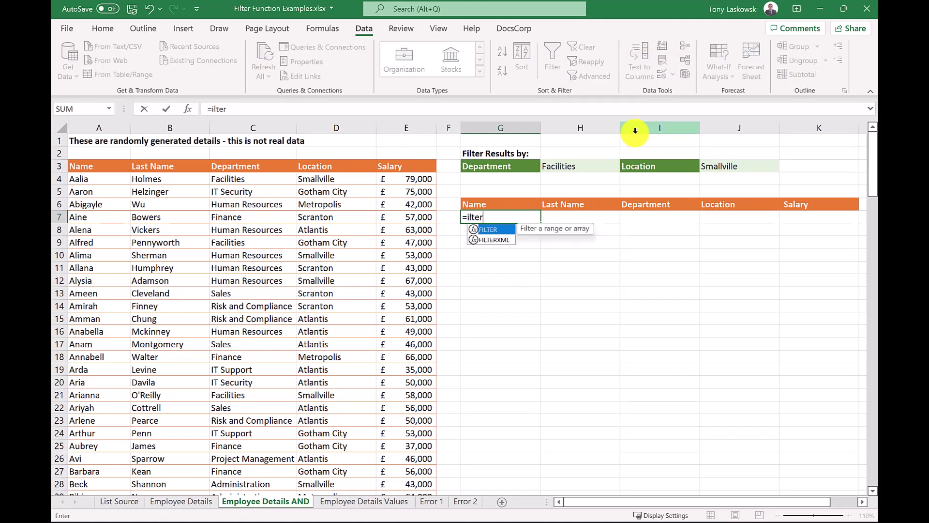
key("Tab")
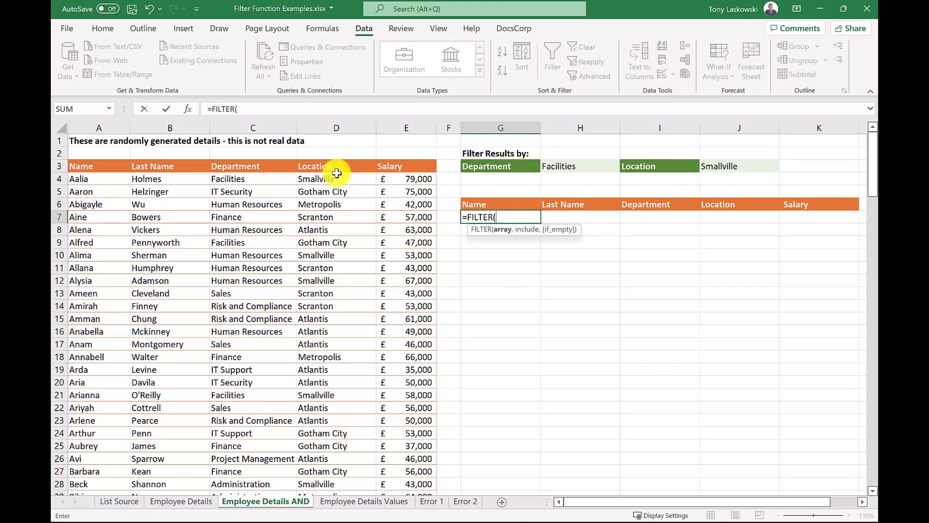
left_click(71, 160)
type(",(")
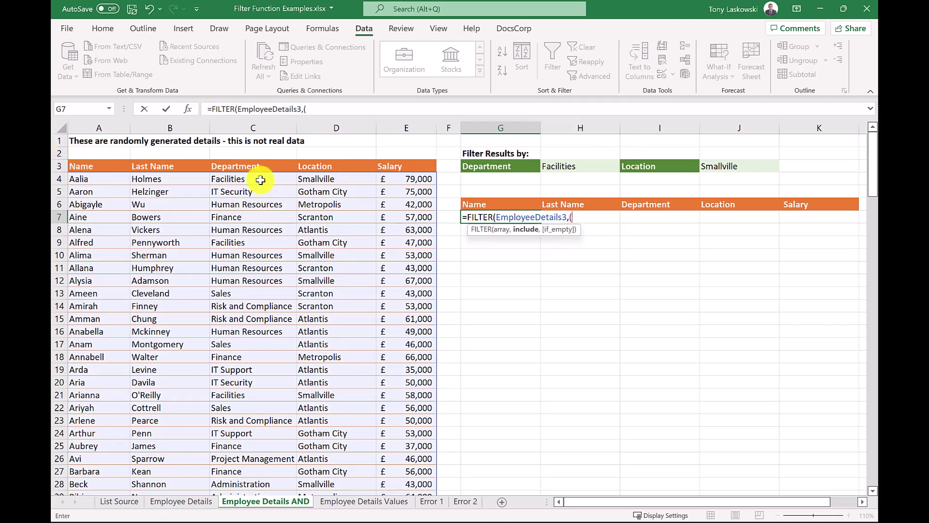
left_click(255, 158)
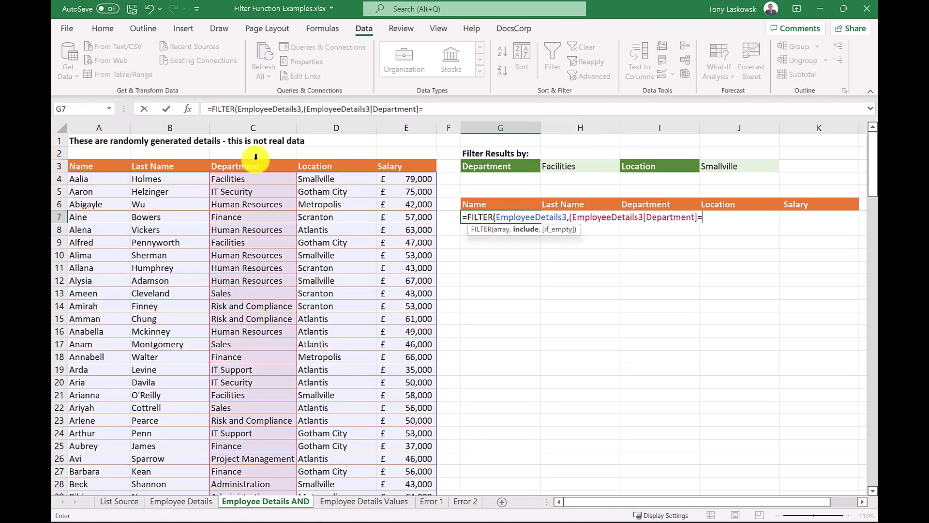
type("=")
left_click(571, 164)
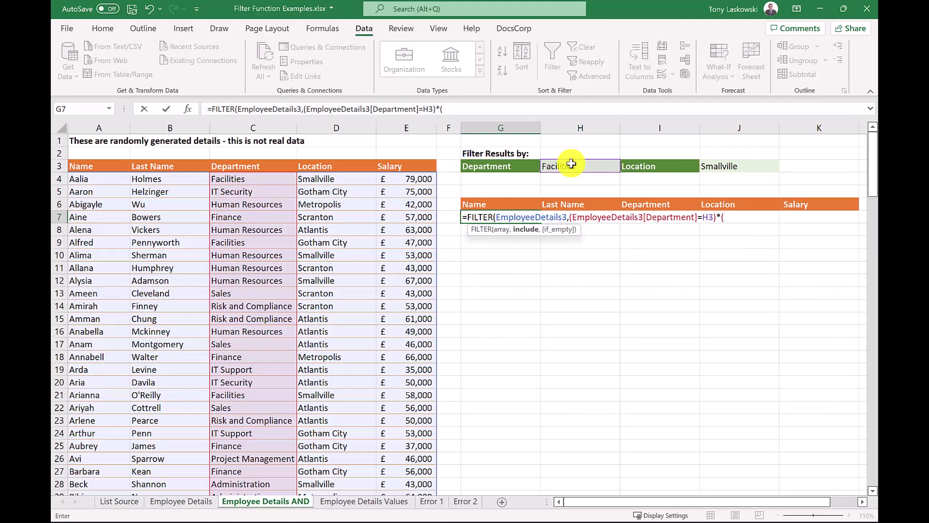
left_click(338, 160)
type("=")
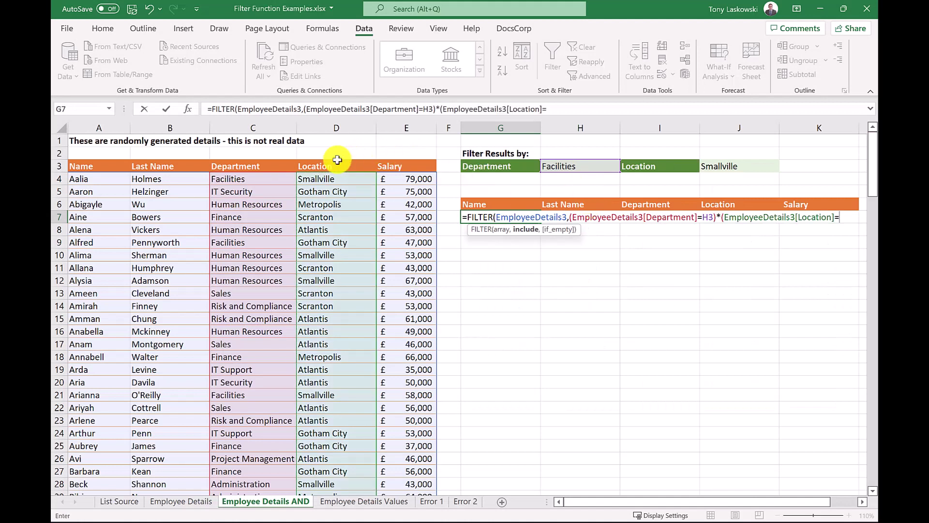
left_click(708, 167)
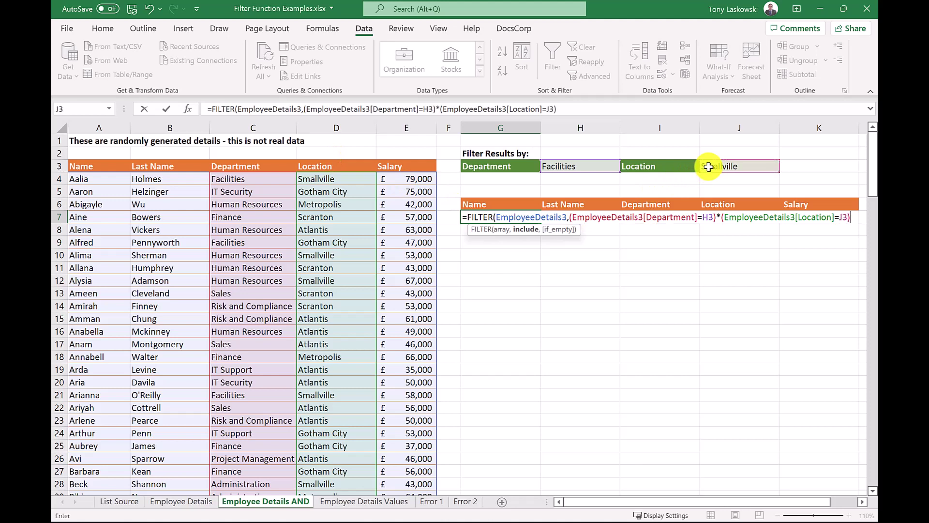
type(")")
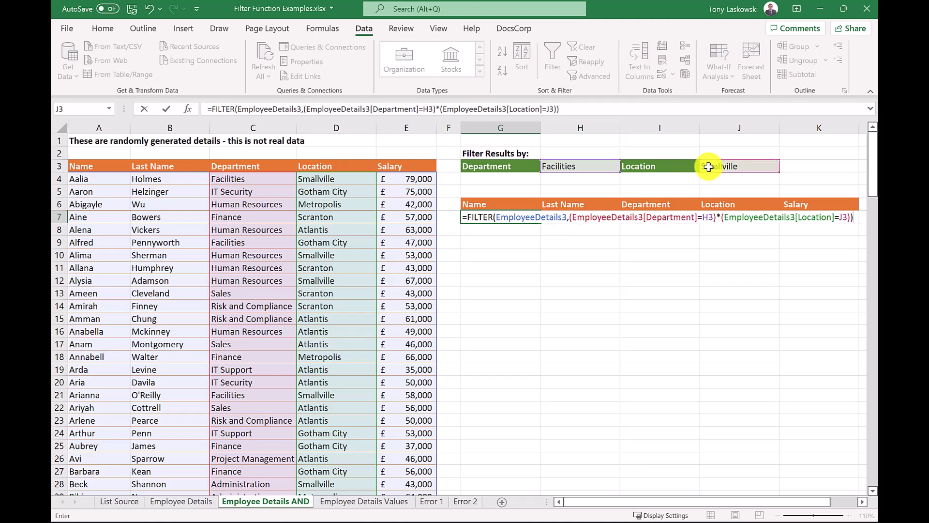
key("Return")
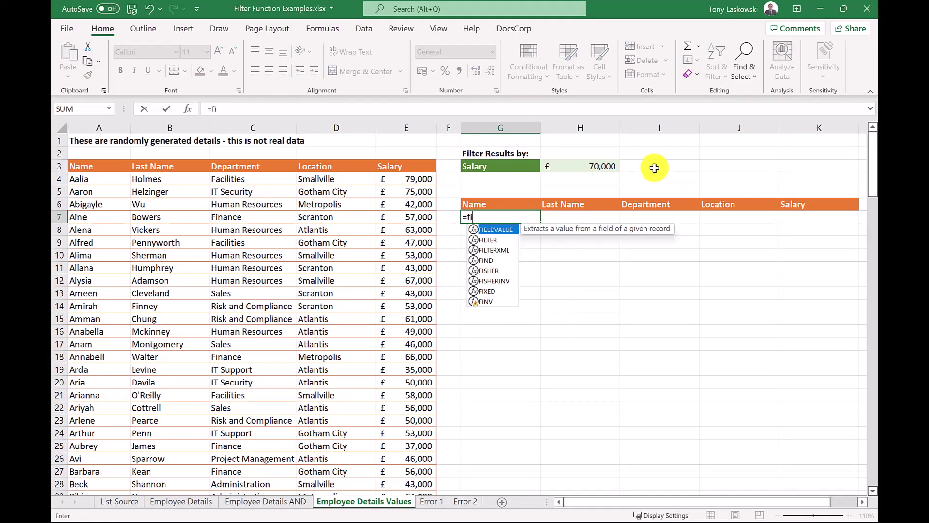
- Enter a FILTER in G7 returning employees whose Salary exceeds H3 (£70,000)
key("Tab")
left_click(71, 161)
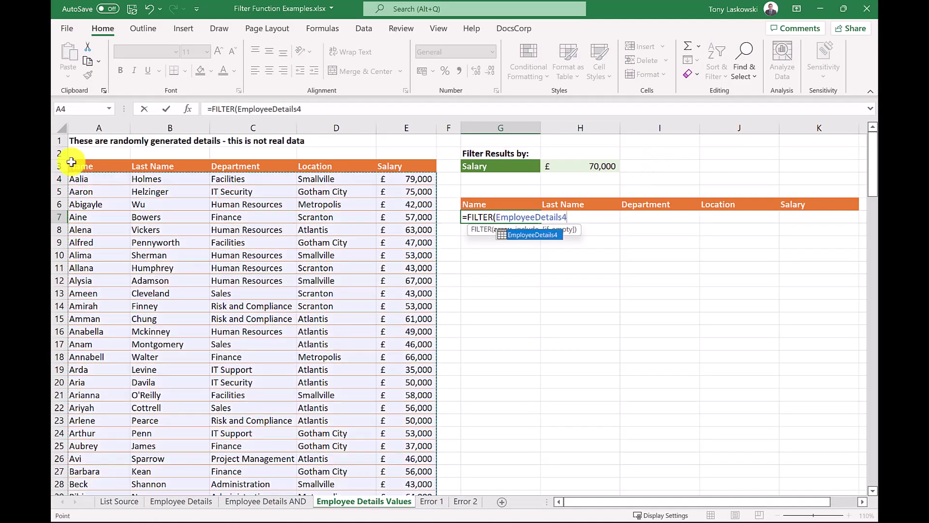
type(",")
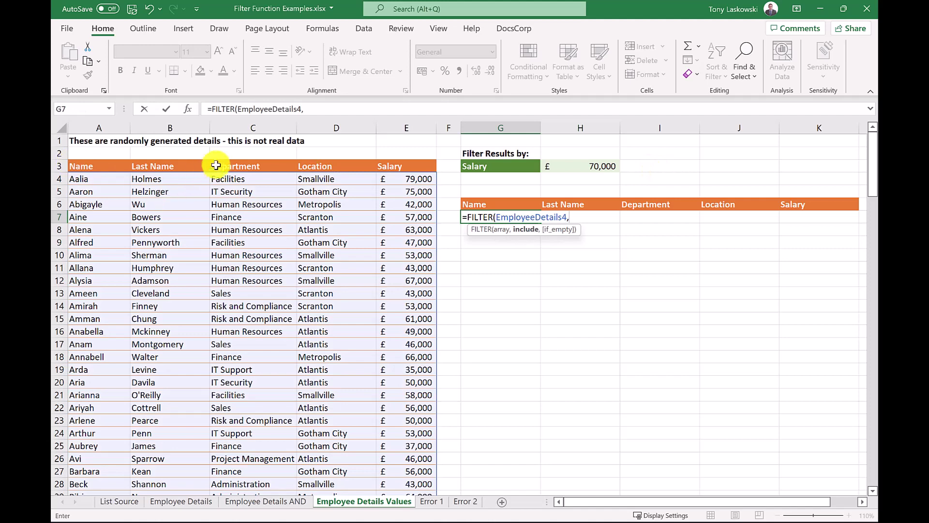
left_click(401, 161)
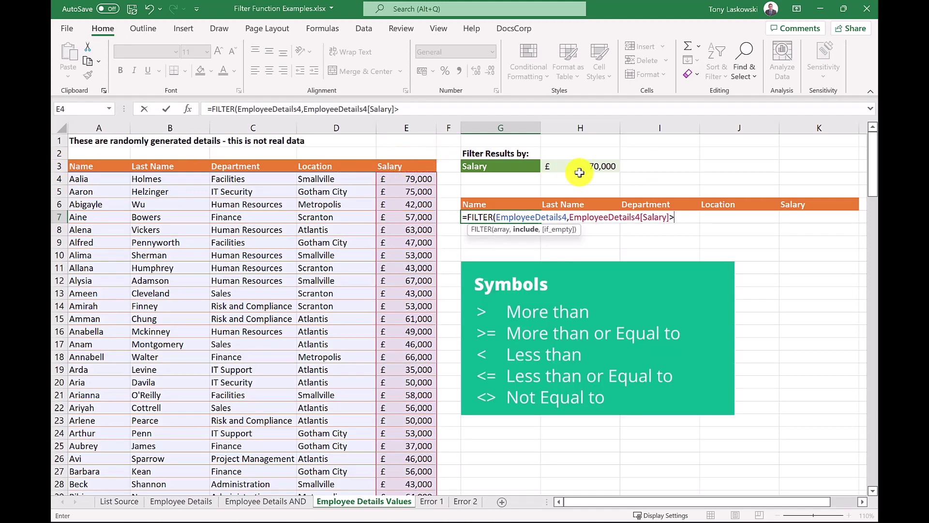
left_click(607, 165)
type(")")
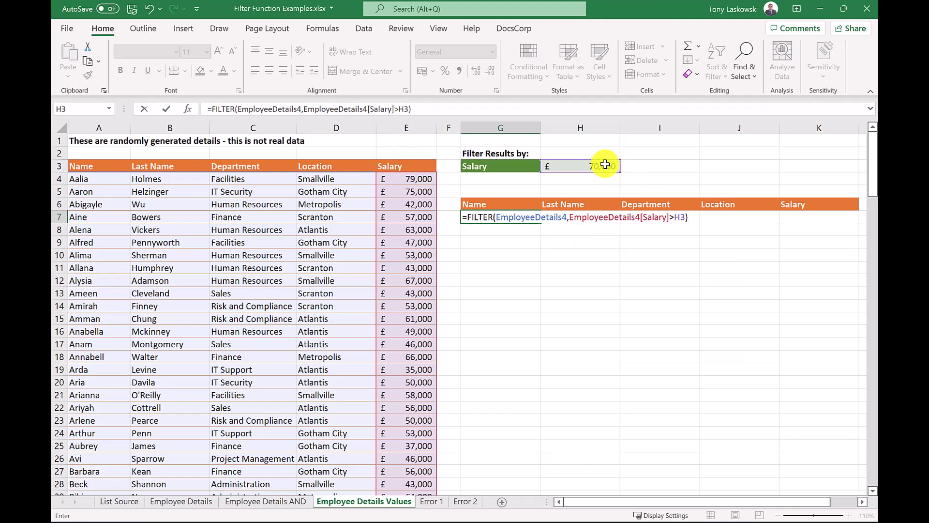
key("Return")
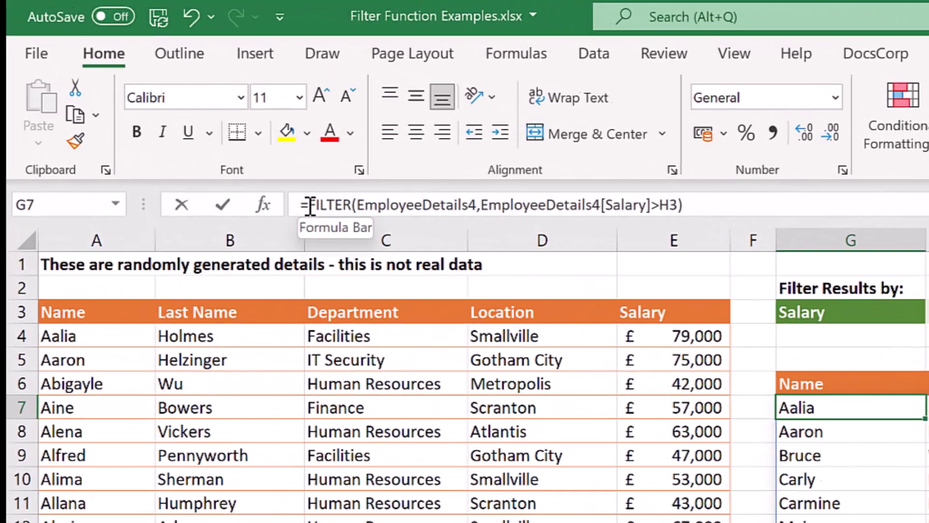
- Wrap the G7 salary FILTER formula in COUNT so it returns 7
left_click(310, 206)
type("count(")
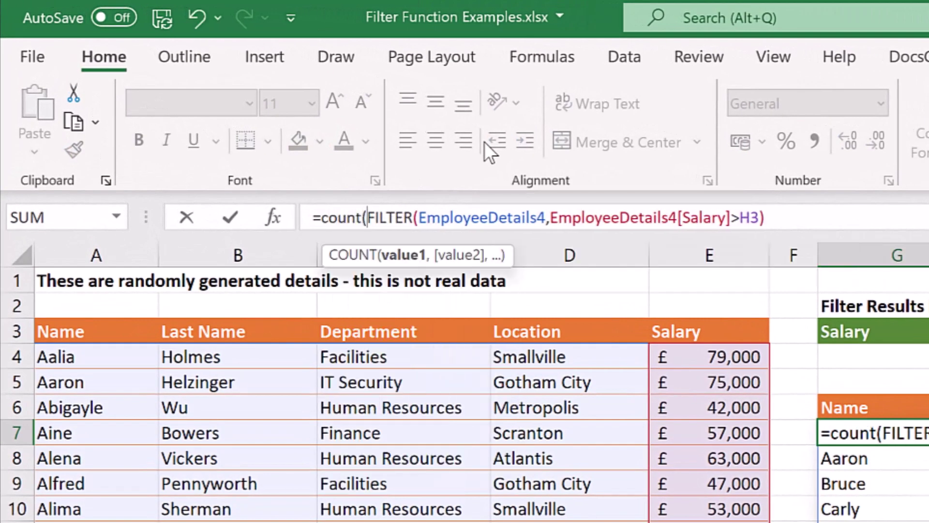
left_click(779, 215)
type(")")
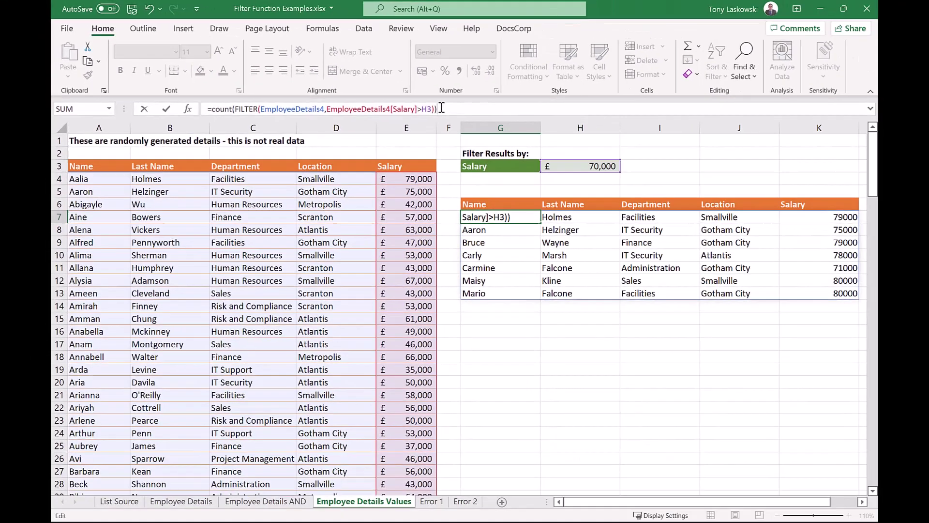
key("Return")
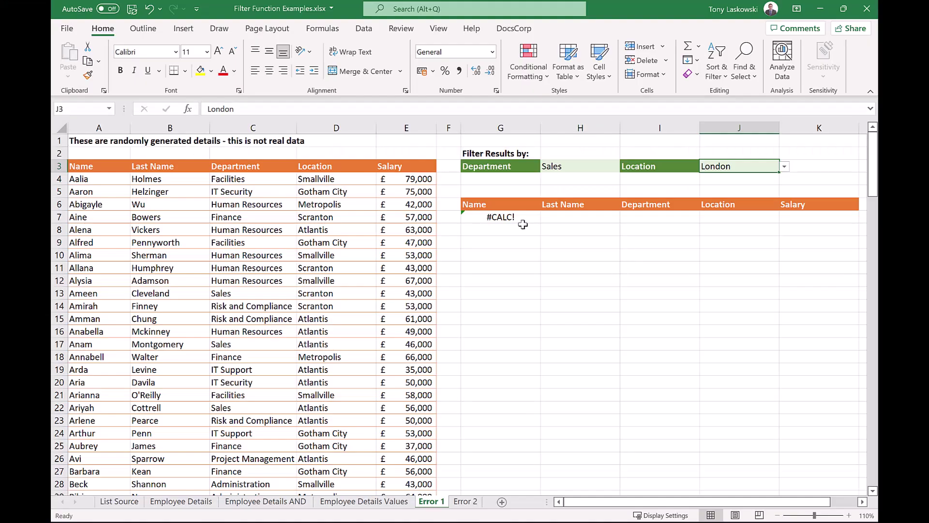
- Add a "Not Found" fallback to the Sales/London FILTER to replace the #CALC! error
left_click(523, 222)
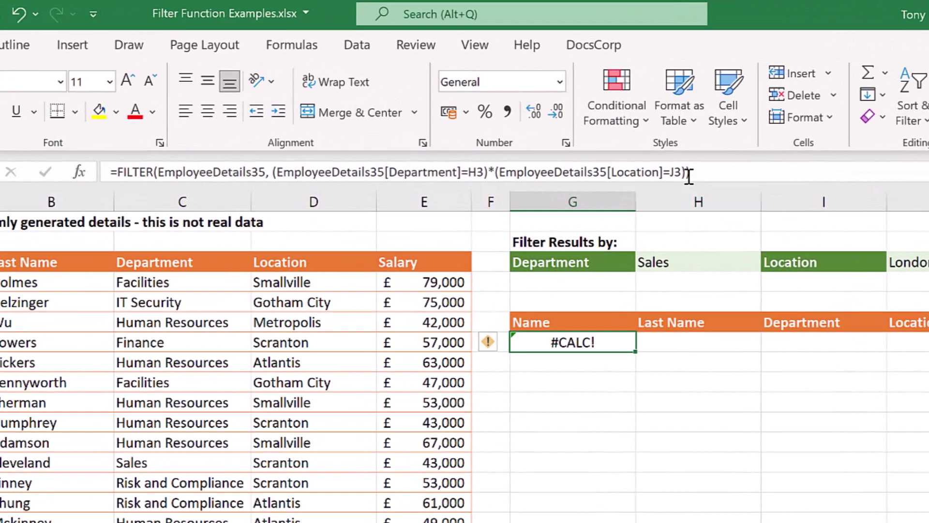
left_click(689, 173)
type(",\"")
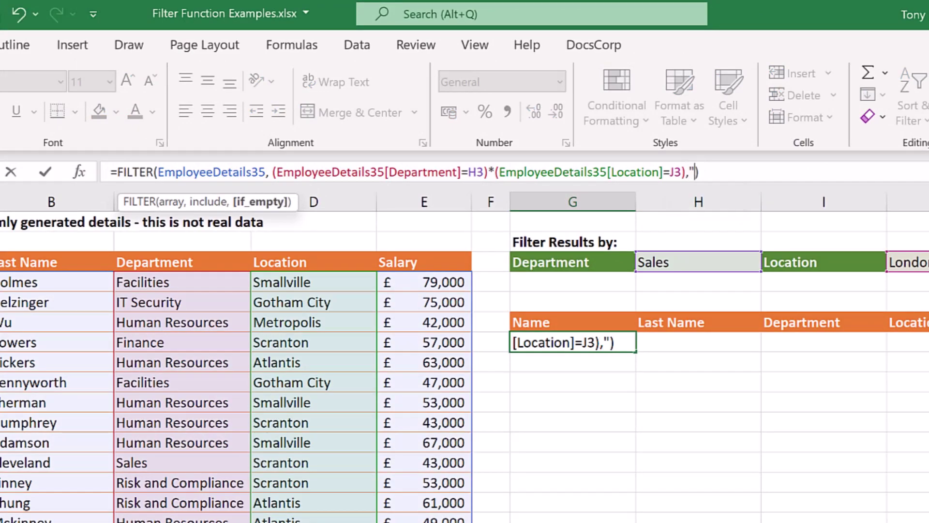
type("Not Found\"")
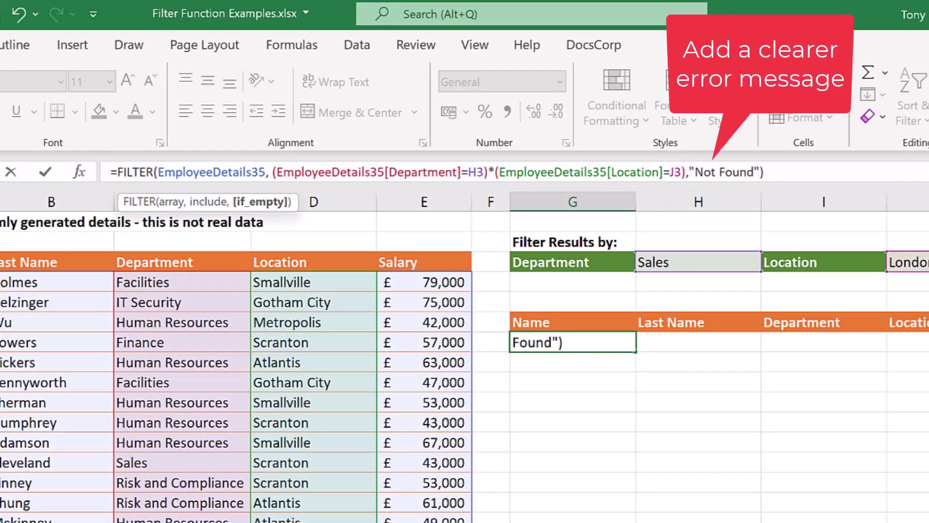
key("Return")
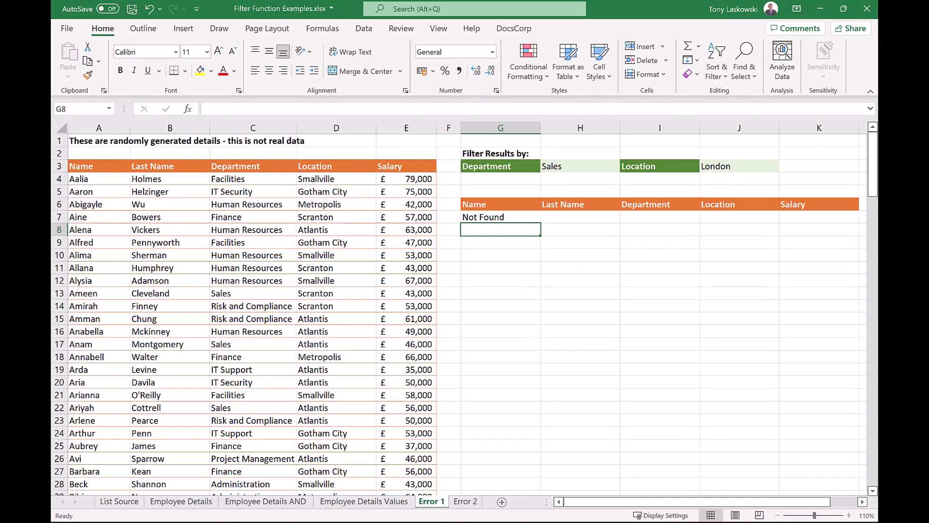
- Switch to the Error 2 sheet with the Finance/Gotham City #SPILL! error
left_click(740, 166)
left_click(784, 166)
left_click(716, 187)
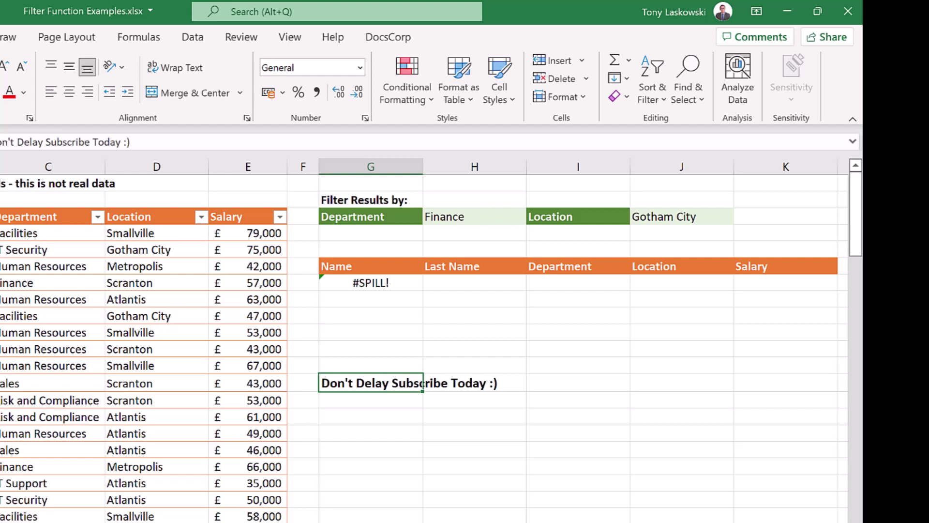
- Clear All from G15 so the FILTER spills twelve Finance employees in Gotham City
left_click(248, 283)
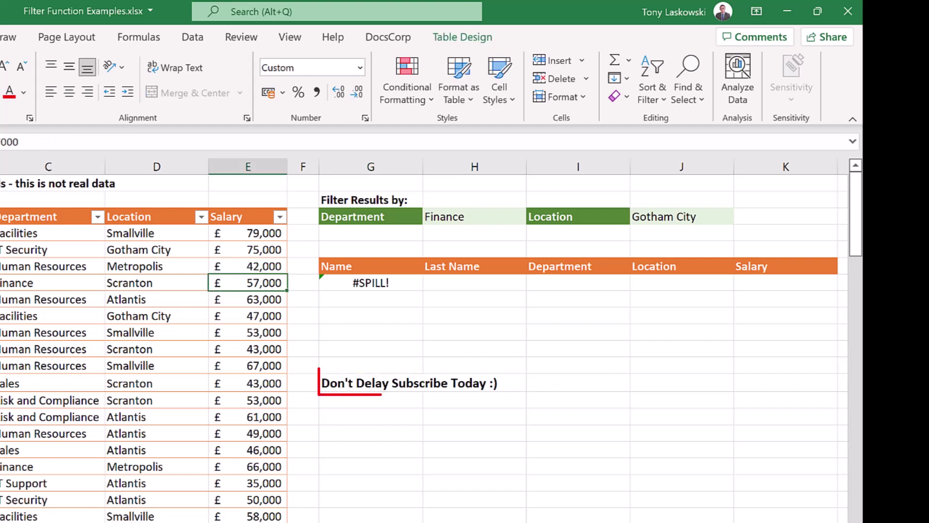
left_click(423, 385)
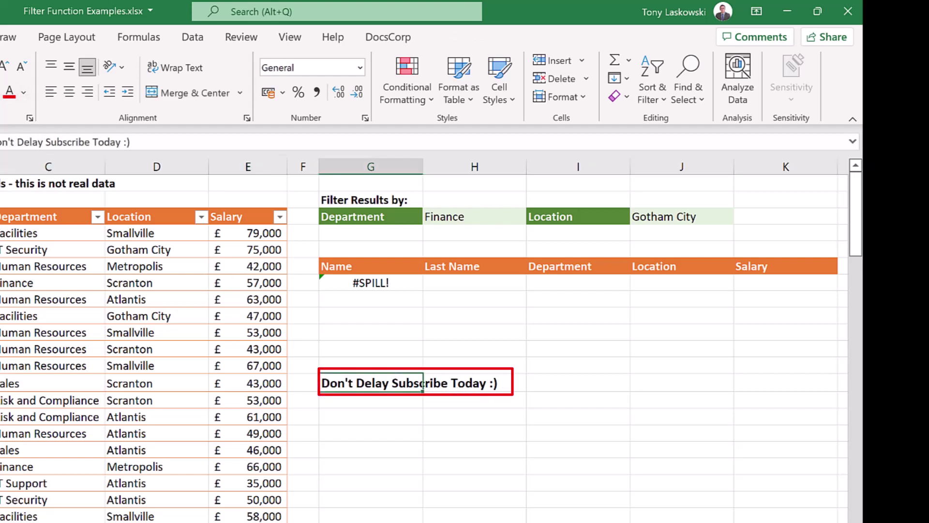
left_click(626, 103)
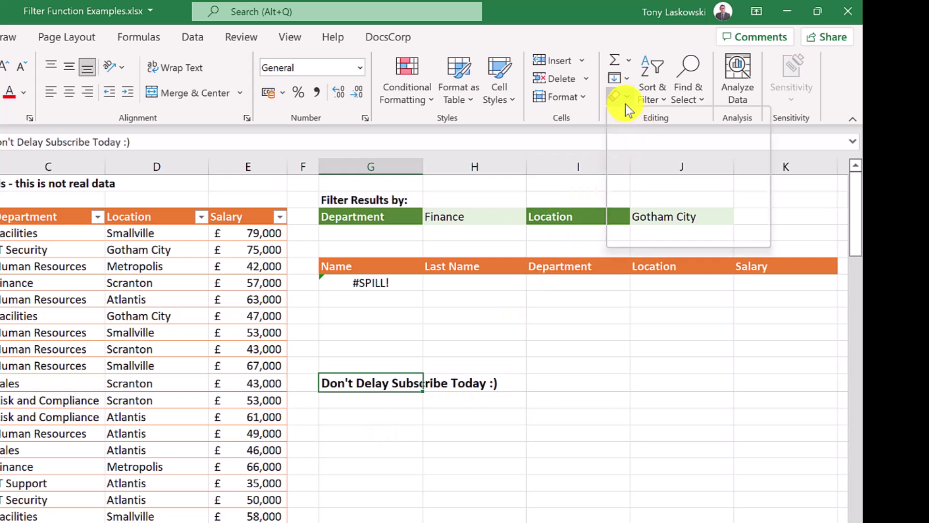
left_click(643, 126)
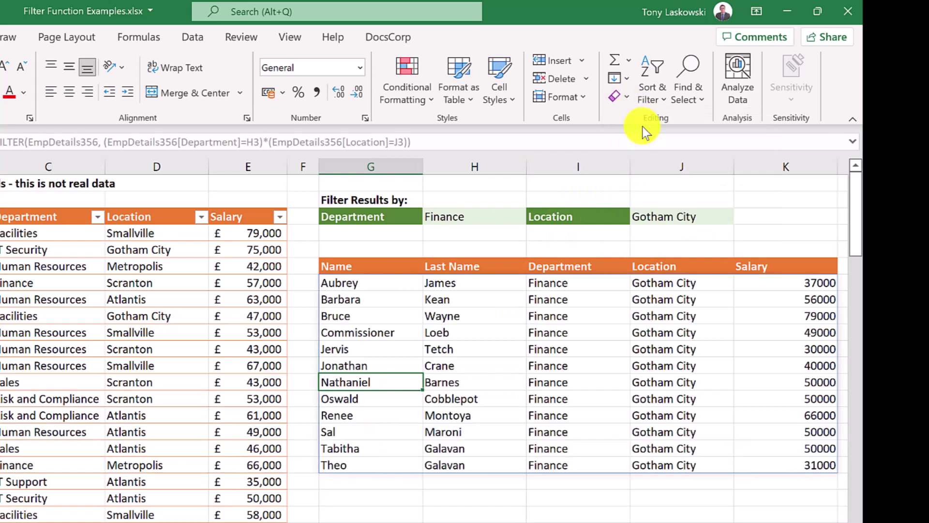